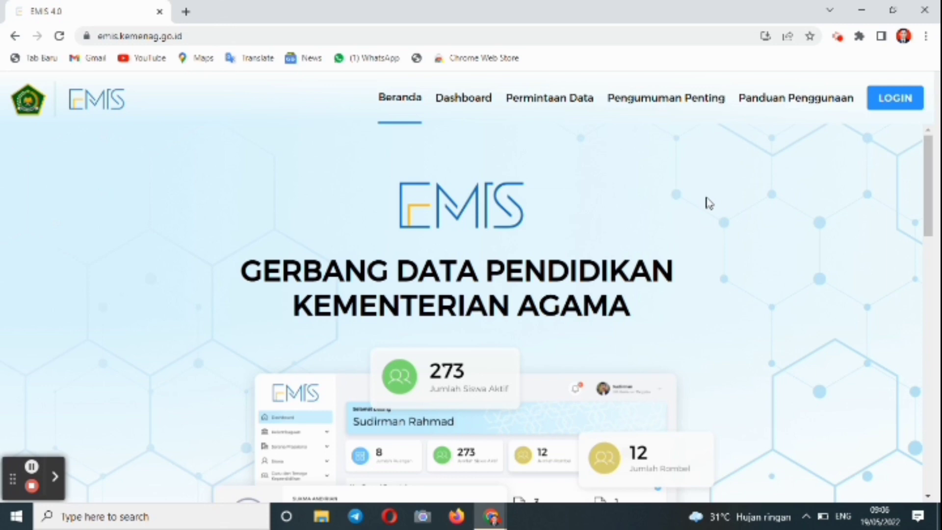
- Log in with the prefilled account, completing the reCAPTCHA check, and dismiss the Pengumuman announcement
{"action": "left_click", "coordinate": [882, 95]}
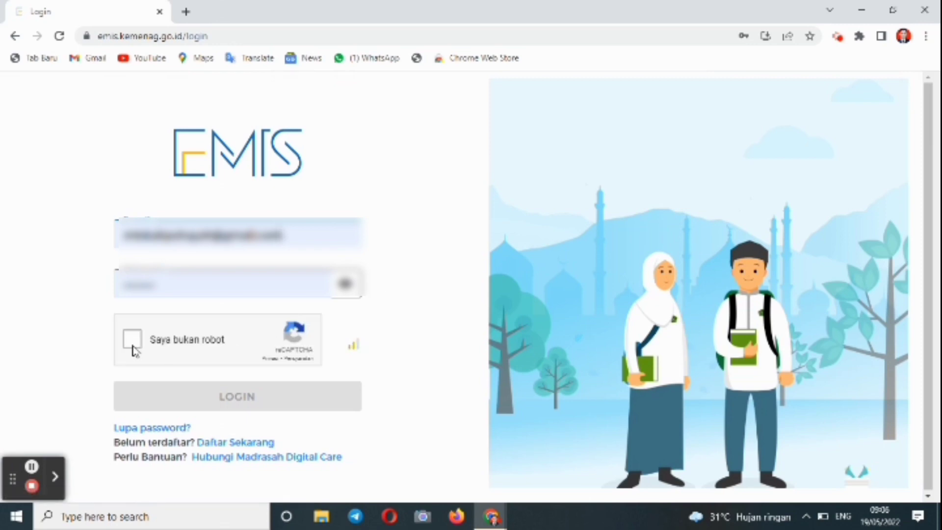
{"action": "left_click", "coordinate": [133, 346]}
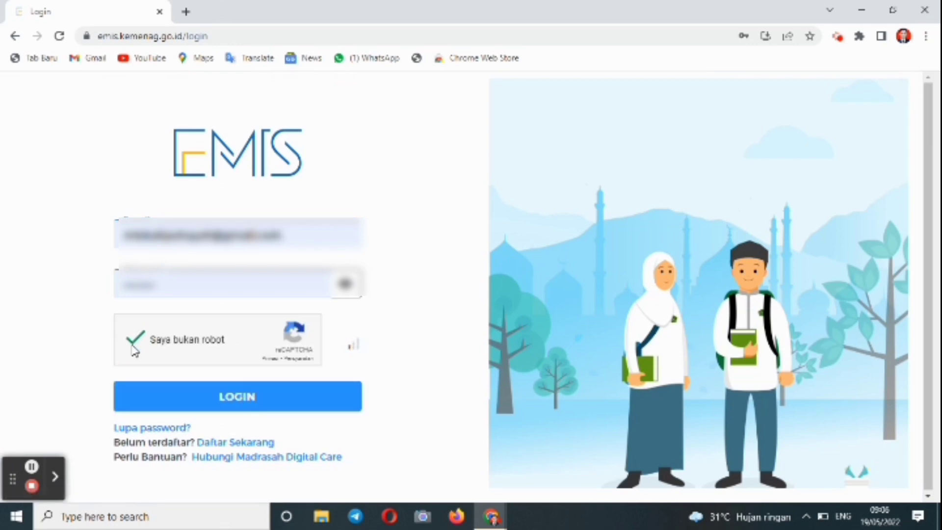
{"action": "left_click", "coordinate": [250, 405]}
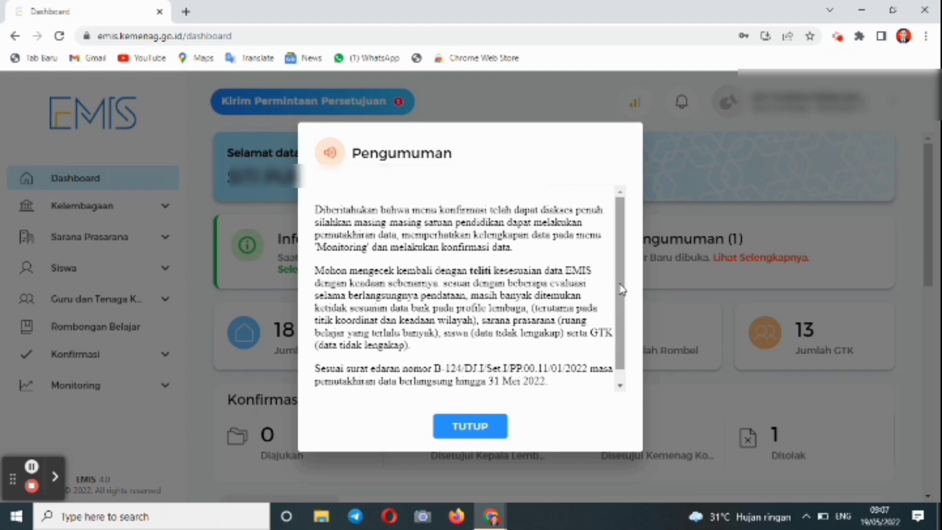
{"action": "left_click_drag", "start_coordinate": [622, 285], "coordinate": [617, 326]}
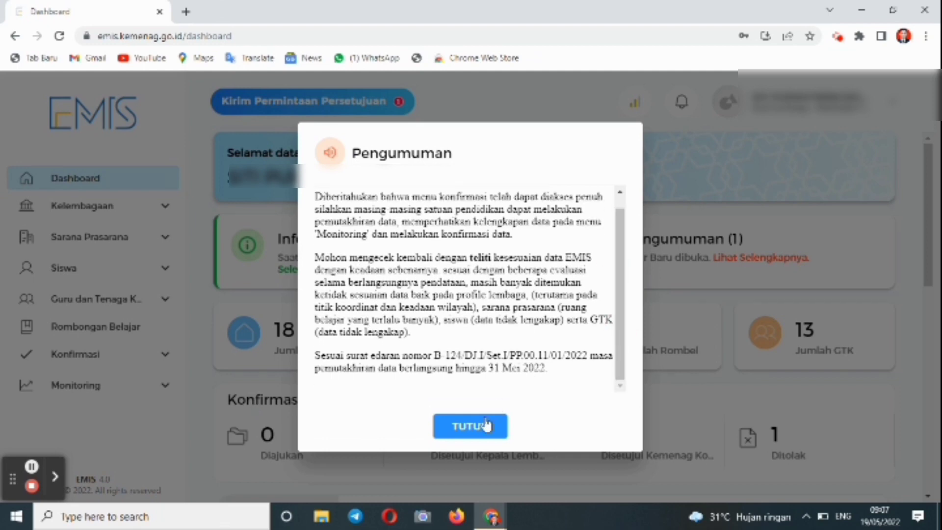
{"action": "left_click", "coordinate": [470, 426]}
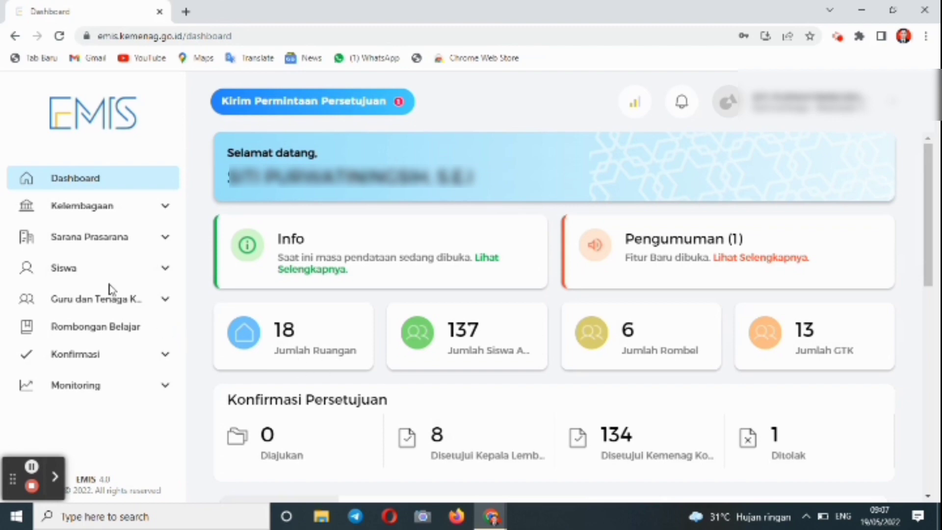
- Open the Data GTK monitoring page and examine the completeness of every SATMINKAL staff column and row
{"action": "left_click", "coordinate": [74, 388]}
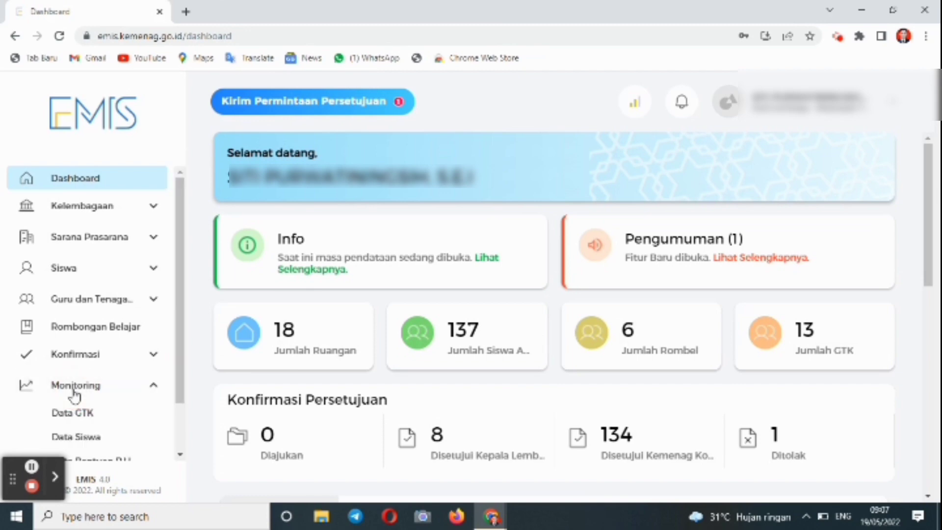
{"action": "left_click_drag", "start_coordinate": [178, 311], "coordinate": [178, 364]}
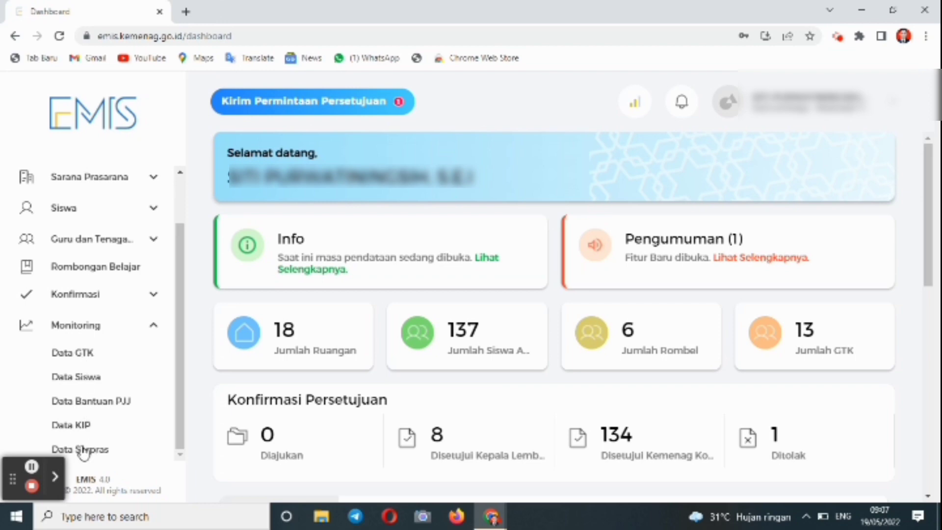
{"action": "left_click", "coordinate": [85, 362]}
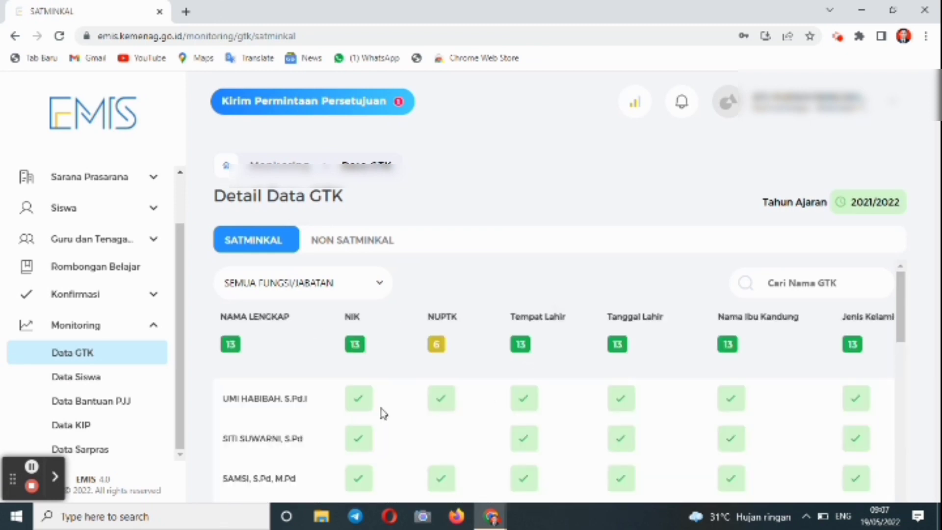
{"action": "left_click_drag", "start_coordinate": [901, 316], "coordinate": [883, 435]}
{"action": "left_click_drag", "start_coordinate": [609, 480], "coordinate": [799, 490]}
{"action": "left_click_drag", "start_coordinate": [902, 423], "coordinate": [868, 289]}
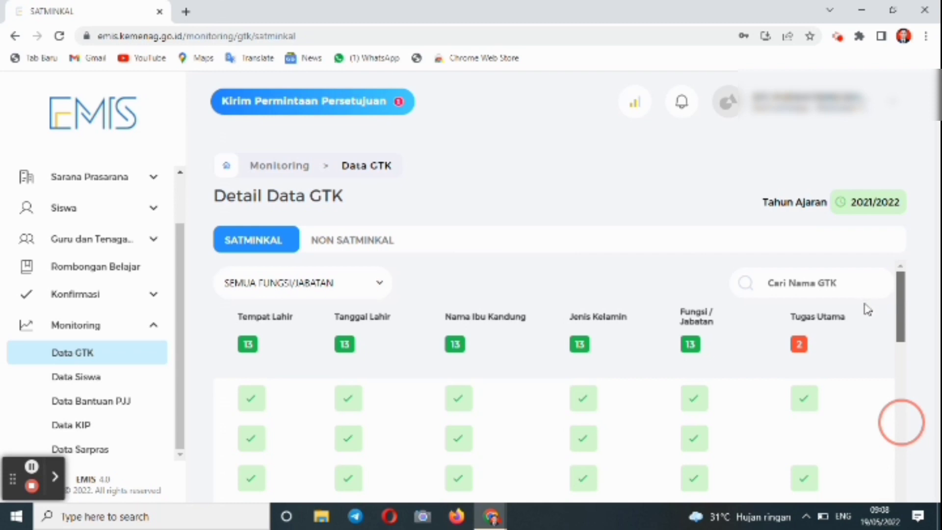
{"action": "scroll", "coordinate": [868, 309], "scroll_direction": "down", "scroll_amount": 3}
{"action": "scroll", "coordinate": [861, 334], "scroll_direction": "up", "scroll_amount": 3}
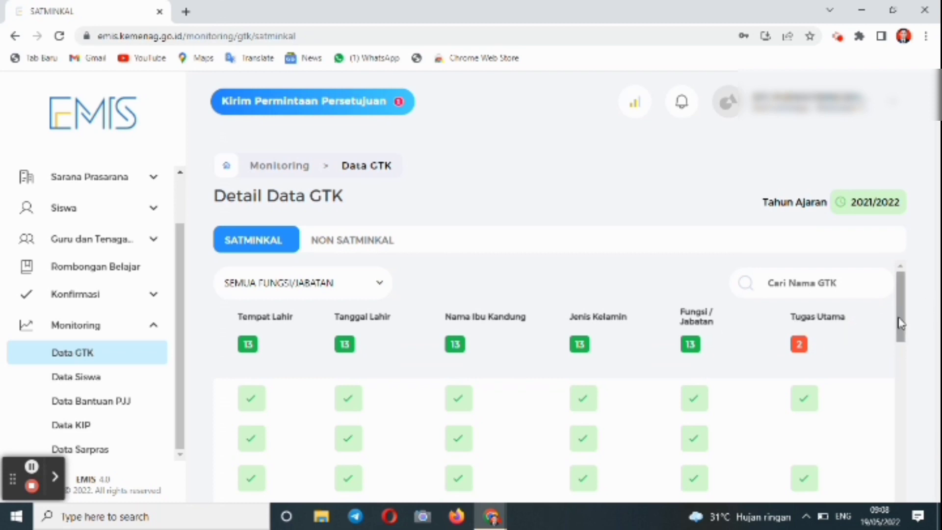
{"action": "left_click_drag", "start_coordinate": [900, 324], "coordinate": [893, 461]}
{"action": "scroll", "coordinate": [726, 401], "scroll_direction": "left", "scroll_amount": 5}
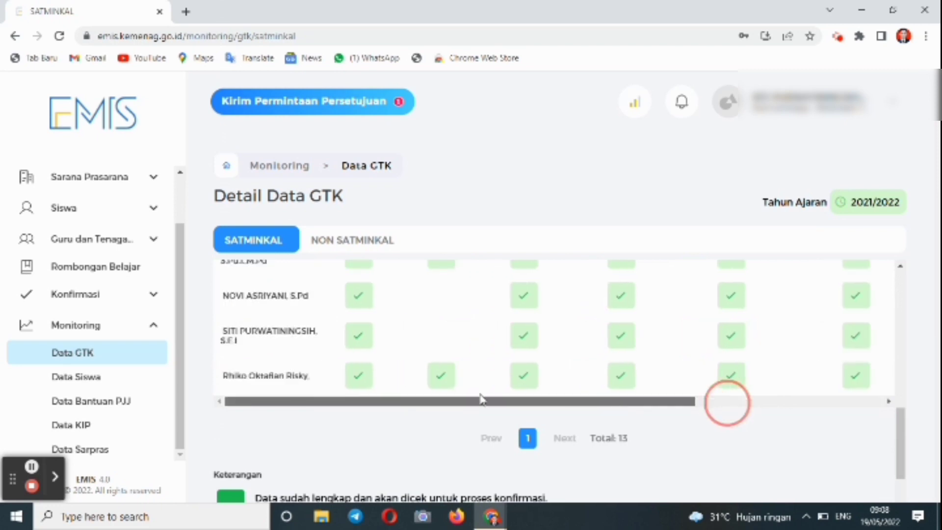
{"action": "scroll", "coordinate": [904, 432], "scroll_direction": "up", "scroll_amount": 10}
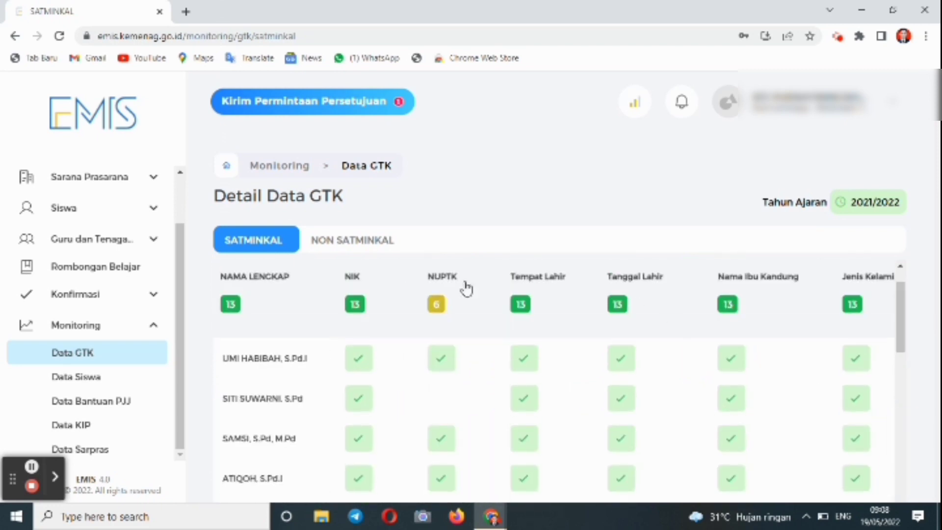
- Open the Data Siswa monitoring page and examine all student data columns and the colour legend
{"action": "left_click", "coordinate": [82, 382]}
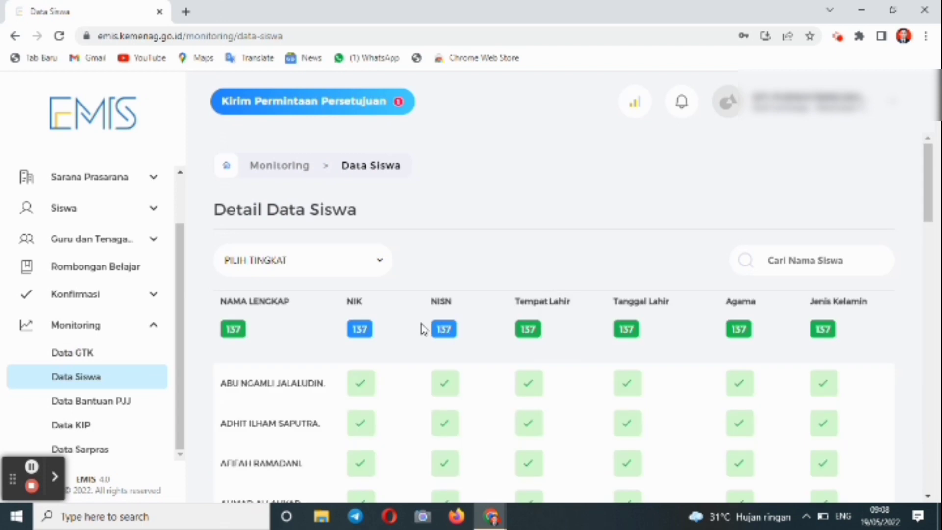
{"action": "left_click_drag", "start_coordinate": [929, 189], "coordinate": [891, 448]}
{"action": "left_click_drag", "start_coordinate": [542, 326], "coordinate": [869, 364]}
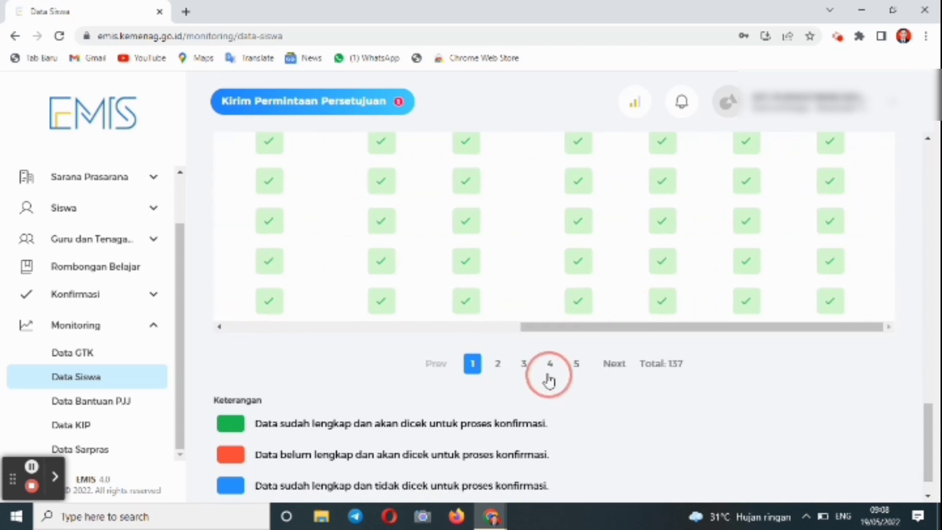
{"action": "left_click_drag", "start_coordinate": [932, 442], "coordinate": [905, 502]}
{"action": "left_click_drag", "start_coordinate": [590, 294], "coordinate": [302, 267]}
- Examine the Data Sarpras monitoring checklist and expand the Sarana Prasarana and Siswa navigation sections
{"action": "left_click", "coordinate": [102, 452]}
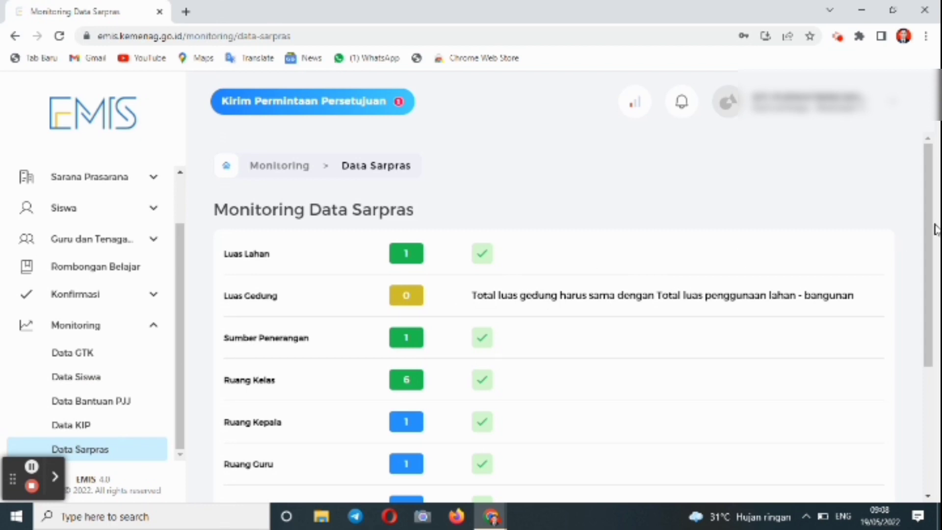
{"action": "mouse_move", "coordinate": [924, 224]}
{"action": "left_mouse_down"}
{"action": "mouse_move", "coordinate": [908, 372]}
{"action": "mouse_move", "coordinate": [888, 220]}
{"action": "left_mouse_up"}
{"action": "left_click", "coordinate": [108, 181]}
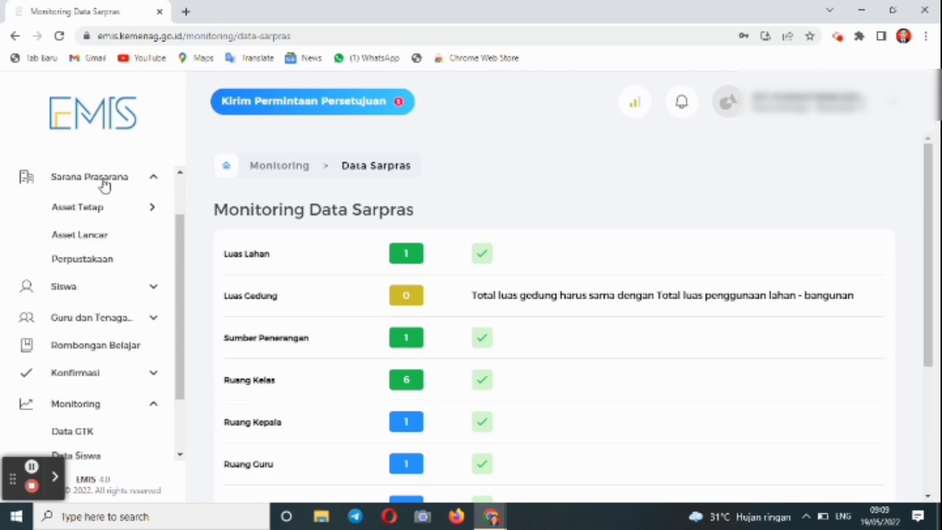
{"action": "scroll", "coordinate": [179, 281], "scroll_direction": "down", "scroll_amount": 1}
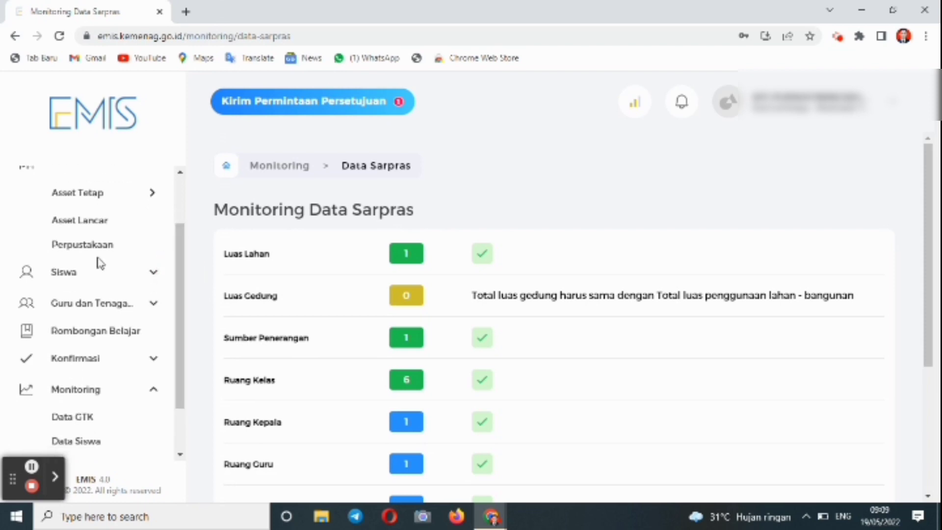
{"action": "left_click", "coordinate": [90, 276]}
{"action": "scroll", "coordinate": [179, 275], "scroll_direction": "down", "scroll_amount": 3}
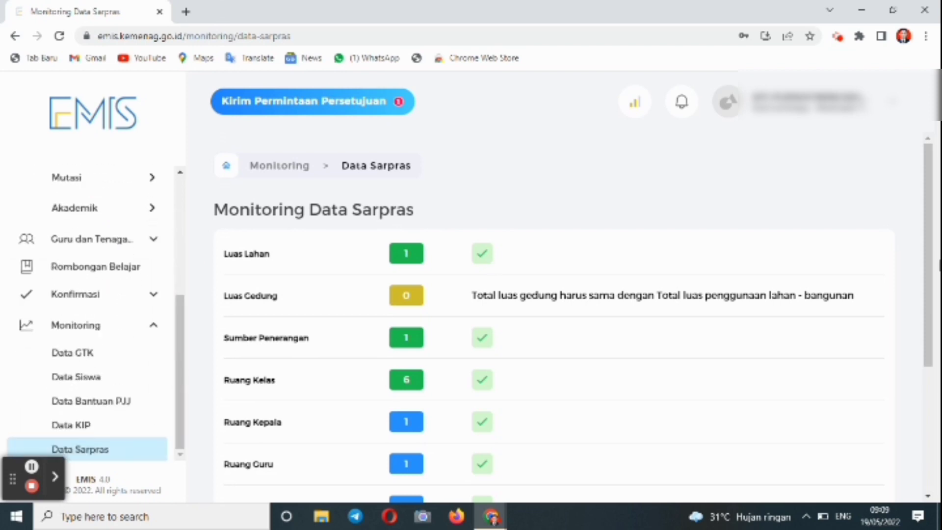
{"action": "scroll", "coordinate": [927, 255], "scroll_direction": "down", "scroll_amount": 1}
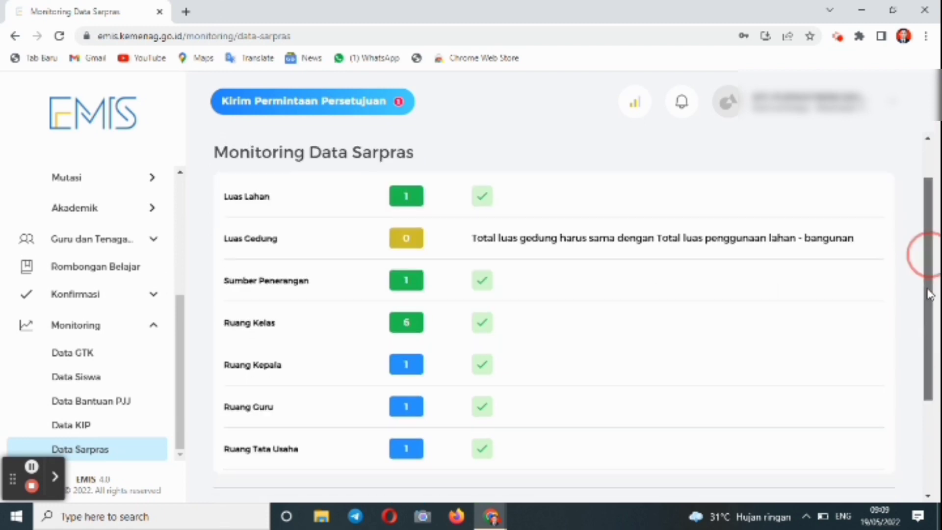
- Recheck the Data GTK and Data Sarpras monitoring pages for incomplete entries, returning to Data GTK
{"action": "left_click", "coordinate": [78, 358]}
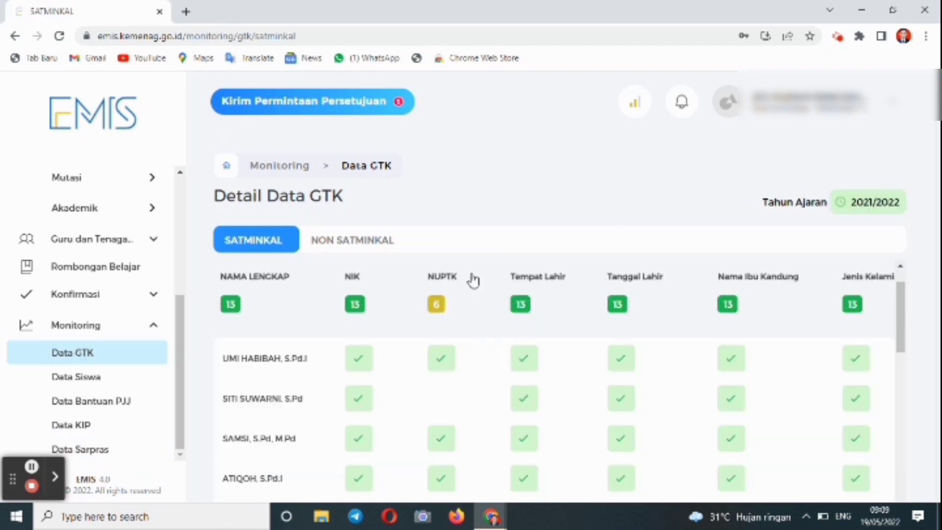
{"action": "left_click_drag", "start_coordinate": [905, 318], "coordinate": [904, 364]}
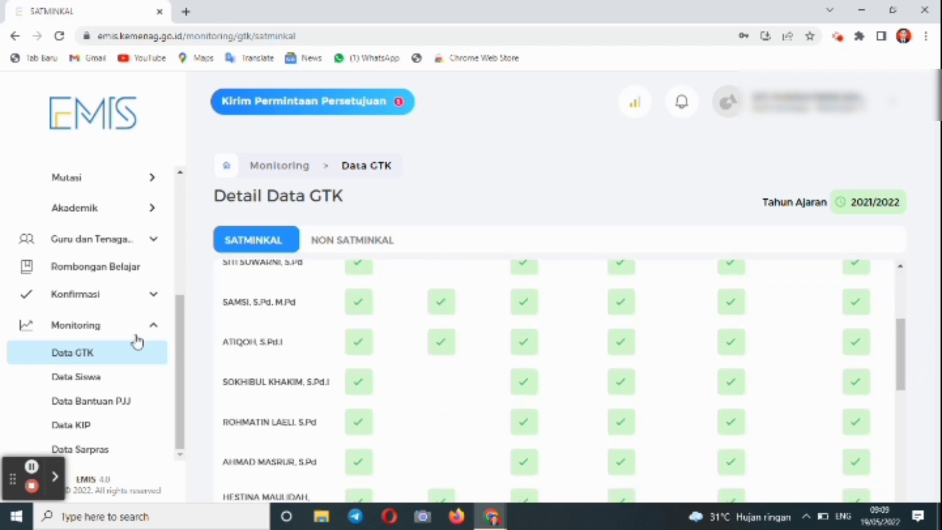
{"action": "left_click", "coordinate": [88, 378]}
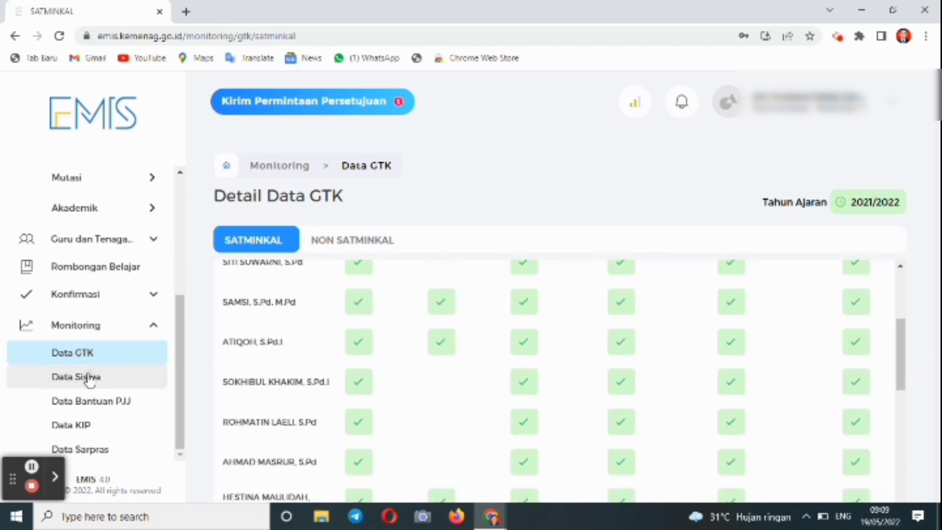
{"action": "left_click", "coordinate": [94, 450]}
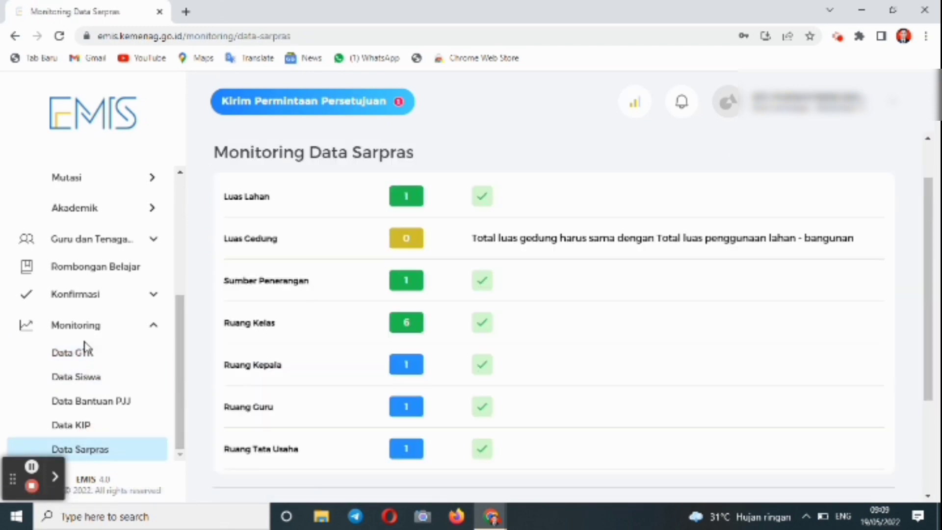
{"action": "left_click", "coordinate": [83, 357]}
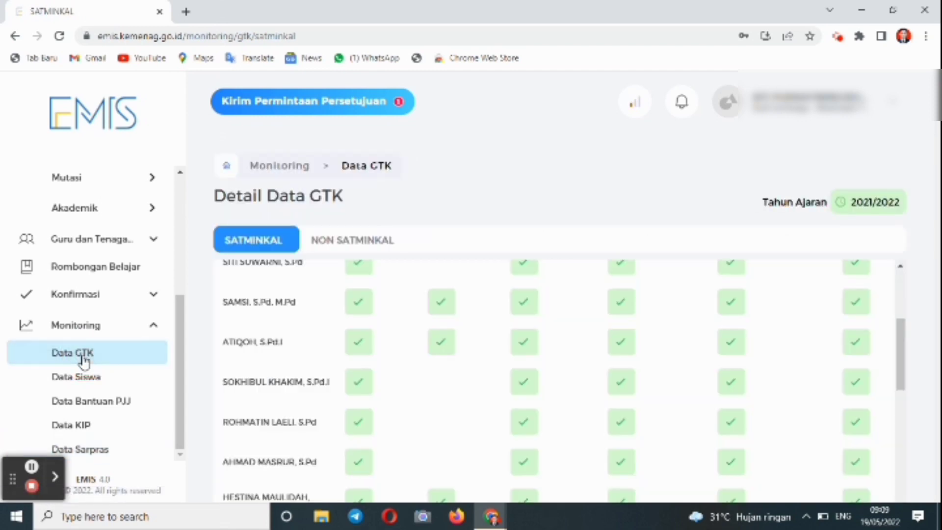
- Open the Kelembagaan confirmation page and tick the responsibility statement for the institution's data
{"action": "left_click", "coordinate": [88, 296]}
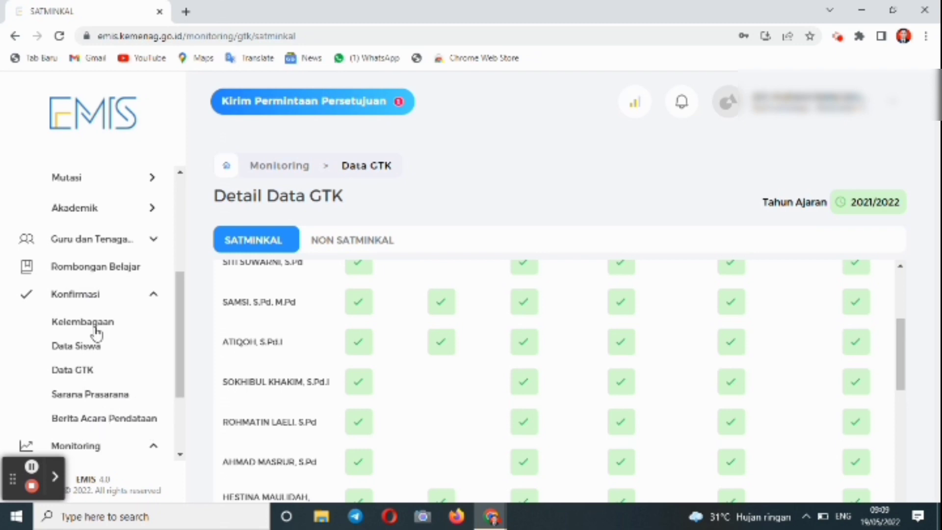
{"action": "left_click", "coordinate": [74, 330]}
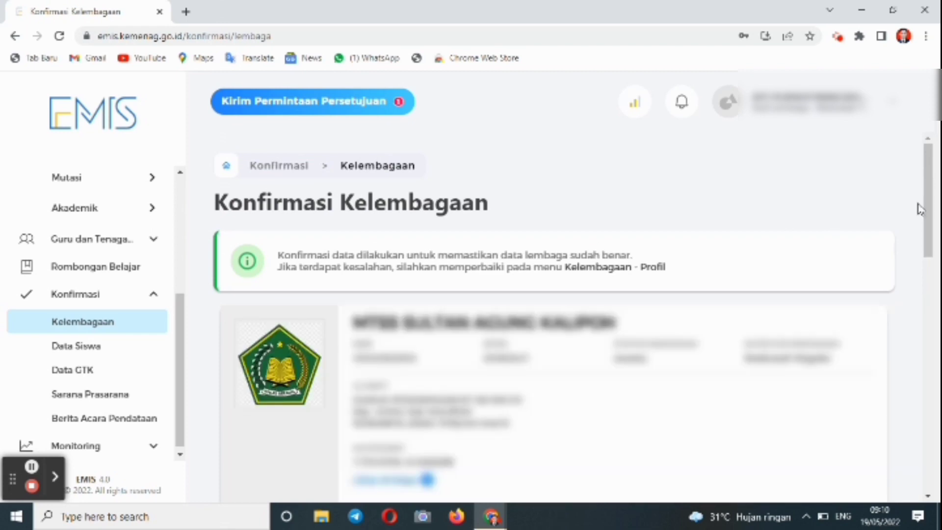
{"action": "left_click_drag", "start_coordinate": [928, 229], "coordinate": [930, 233]}
{"action": "left_click_drag", "start_coordinate": [933, 276], "coordinate": [924, 483]}
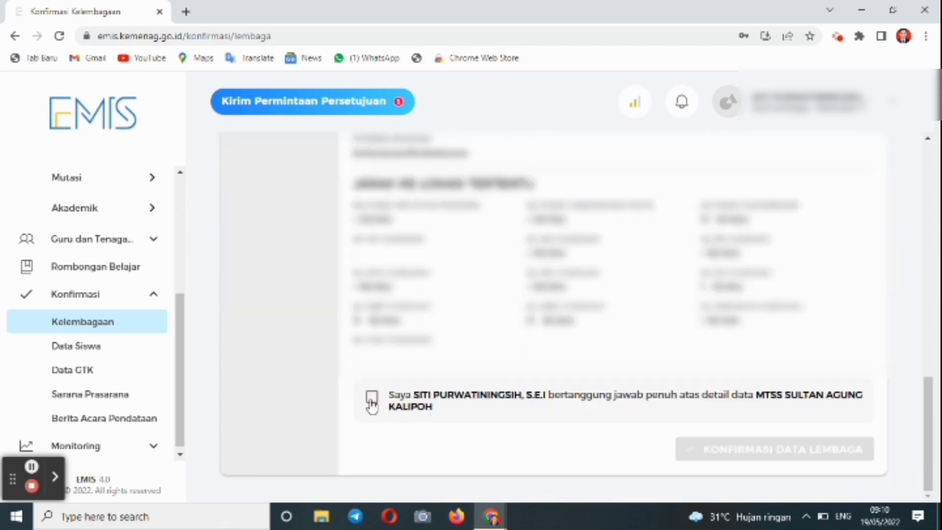
{"action": "left_click", "coordinate": [371, 400]}
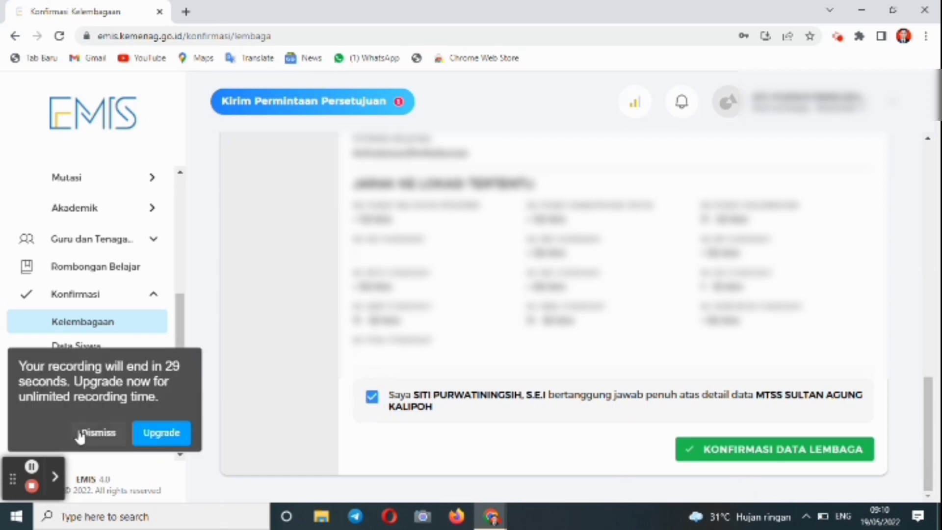
{"action": "left_click", "coordinate": [80, 435]}
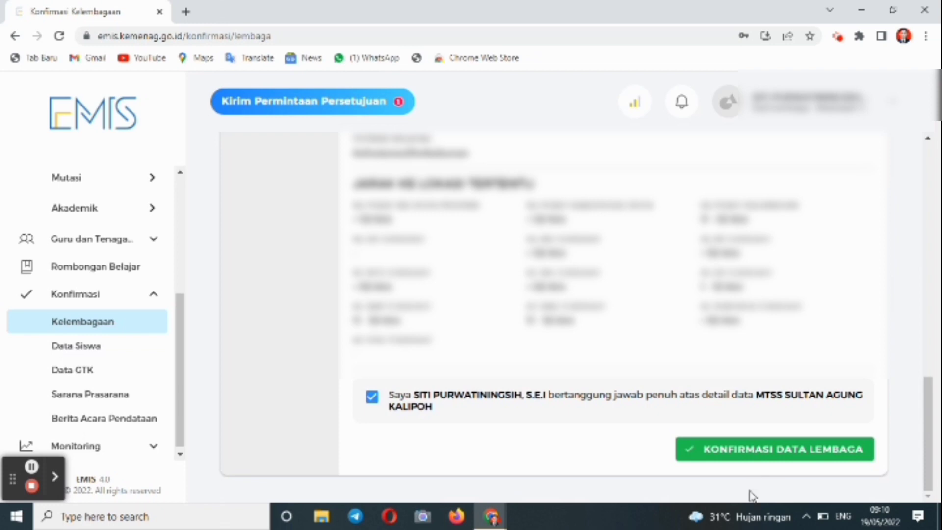
- Examine the Data Siswa and Data GTK confirmation pages down to their responsibility statements
{"action": "left_click", "coordinate": [102, 350]}
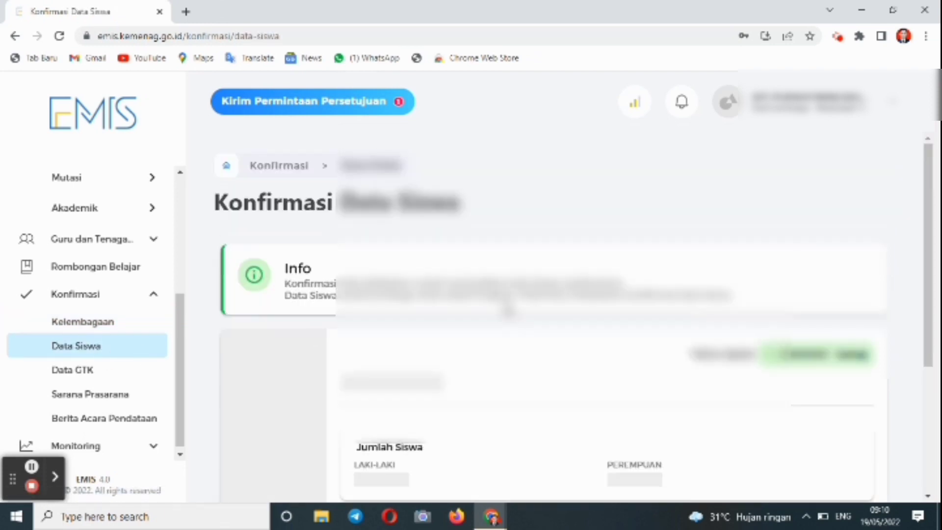
{"action": "left_click_drag", "start_coordinate": [930, 267], "coordinate": [921, 415]}
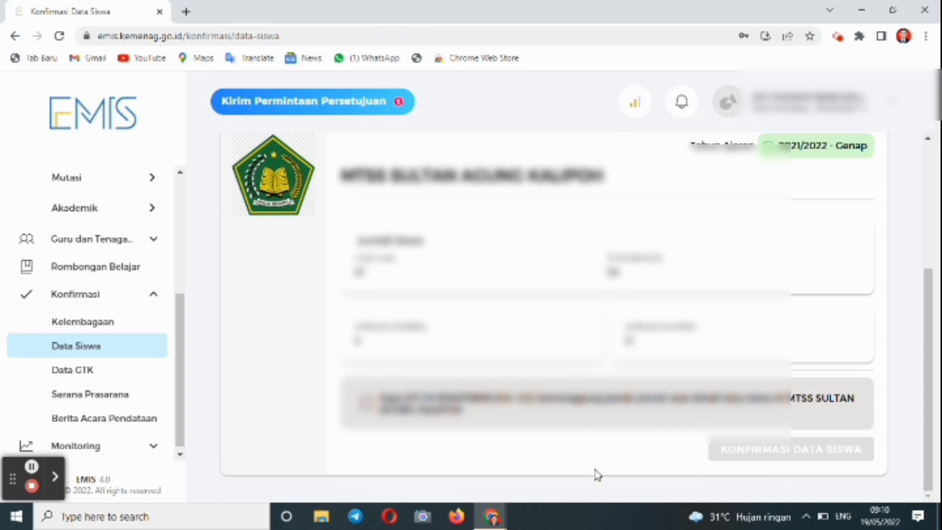
{"action": "left_click", "coordinate": [94, 374]}
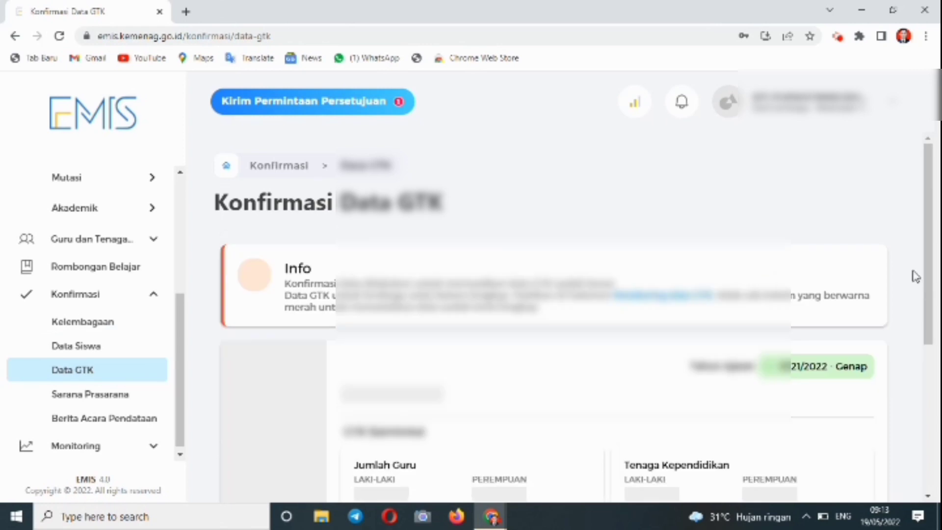
{"action": "left_click_drag", "start_coordinate": [929, 253], "coordinate": [927, 412]}
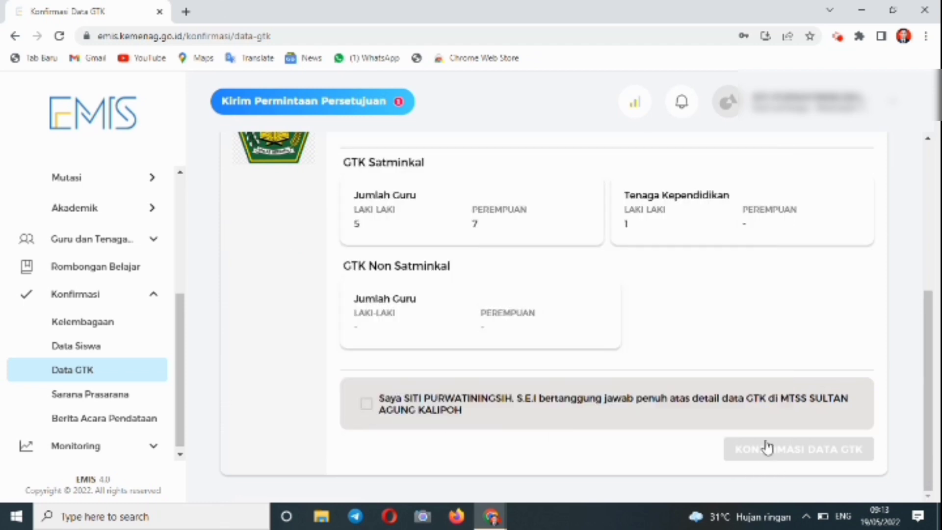
- Examine the Sarana Prasarana confirmation page down to its responsibility statement
{"action": "left_click", "coordinate": [89, 393]}
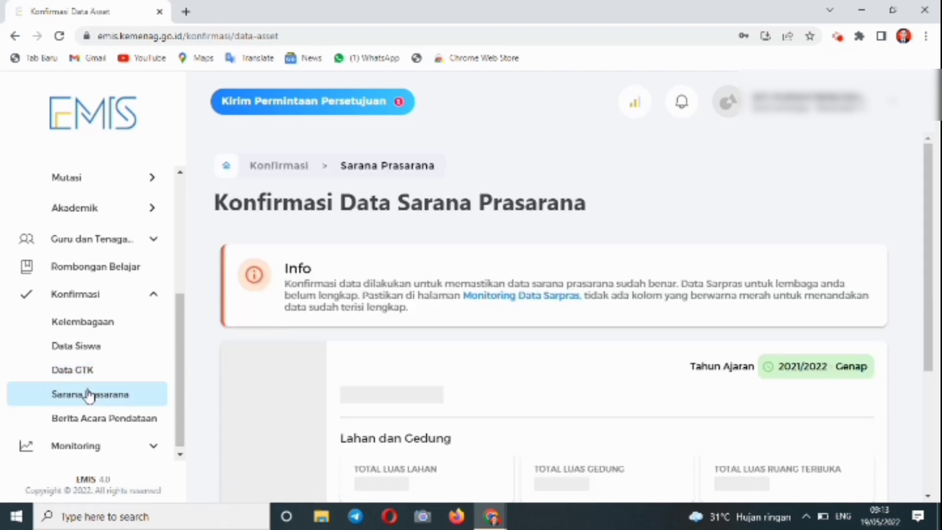
{"action": "scroll", "coordinate": [919, 295], "scroll_direction": "down", "scroll_amount": 10}
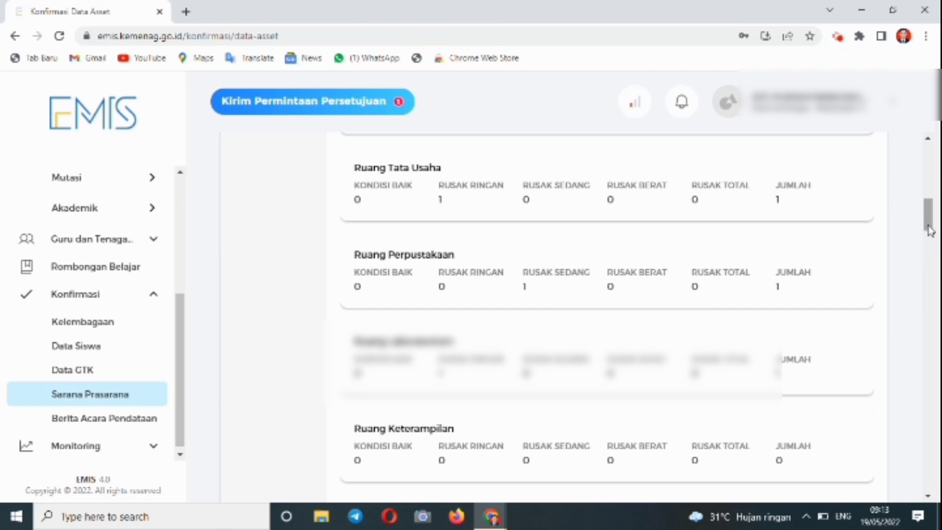
{"action": "left_click_drag", "start_coordinate": [927, 226], "coordinate": [927, 473]}
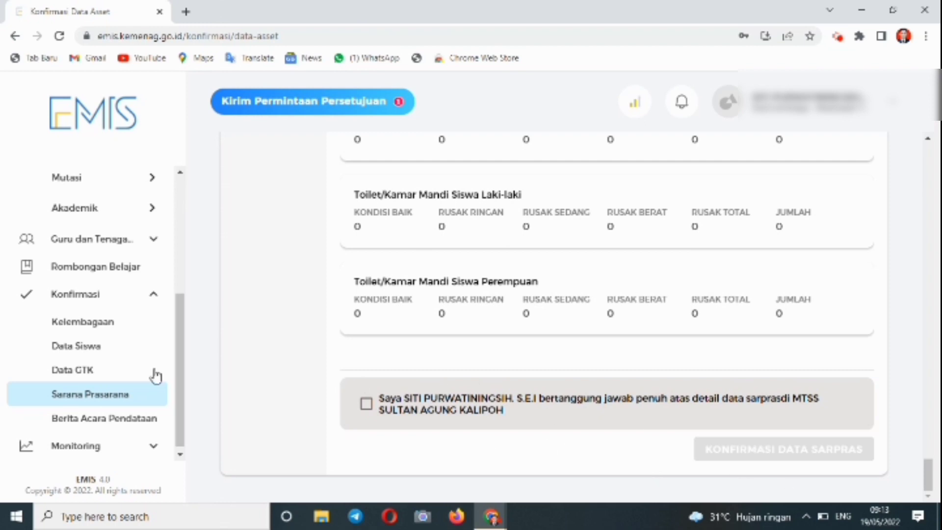
- View the Berita Acara Pendataan confirmation page and recheck the Sarana Prasarana and Data GTK confirmations
{"action": "left_click", "coordinate": [90, 422]}
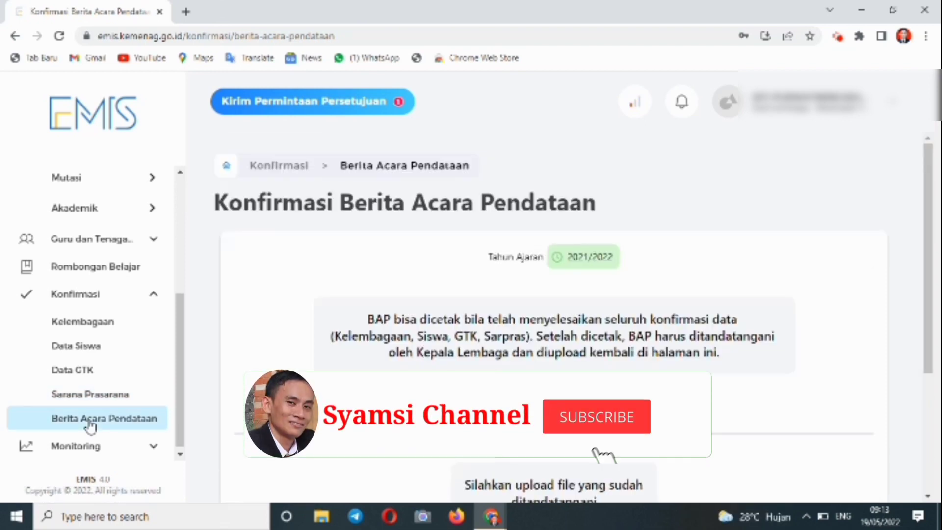
{"action": "left_click", "coordinate": [93, 394]}
{"action": "left_click", "coordinate": [89, 373]}
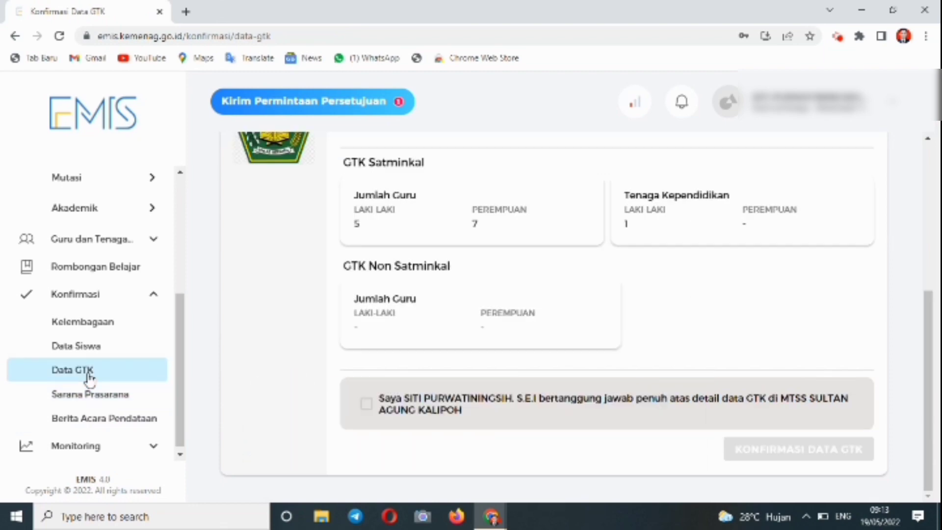
{"action": "left_click", "coordinate": [89, 376]}
- Examine the Berita Acara Pendataan confirmation page, covering the BAP printing section and the signed-file upload area
{"action": "left_click", "coordinate": [99, 420]}
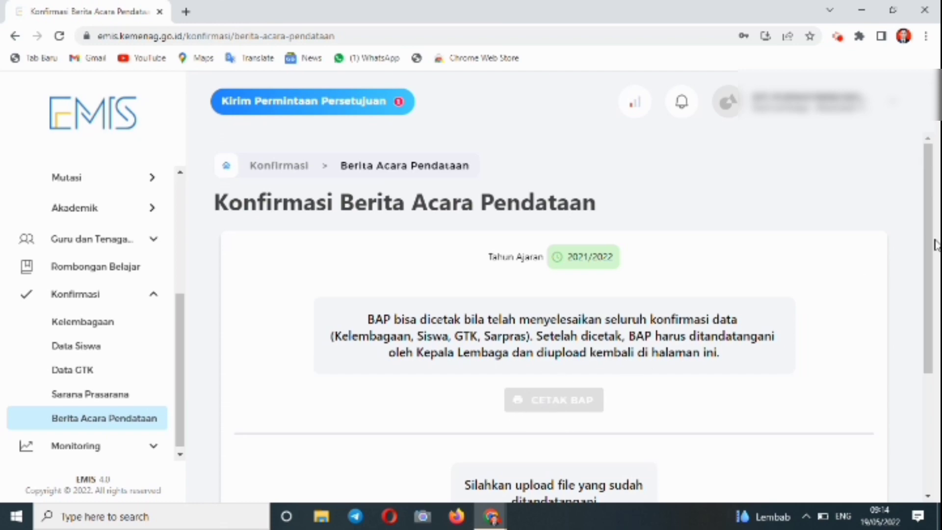
{"action": "scroll", "coordinate": [932, 245], "scroll_direction": "down", "scroll_amount": 1}
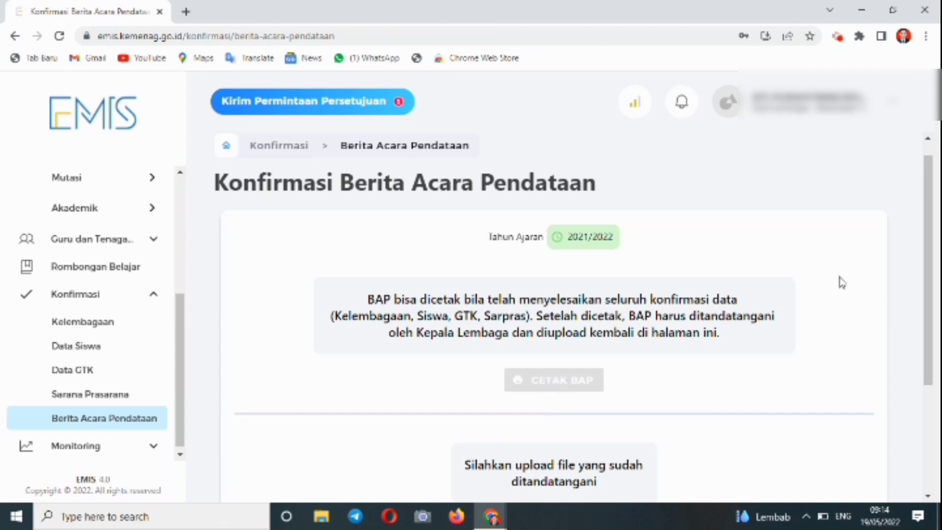
{"action": "left_click_drag", "start_coordinate": [930, 255], "coordinate": [922, 356]}
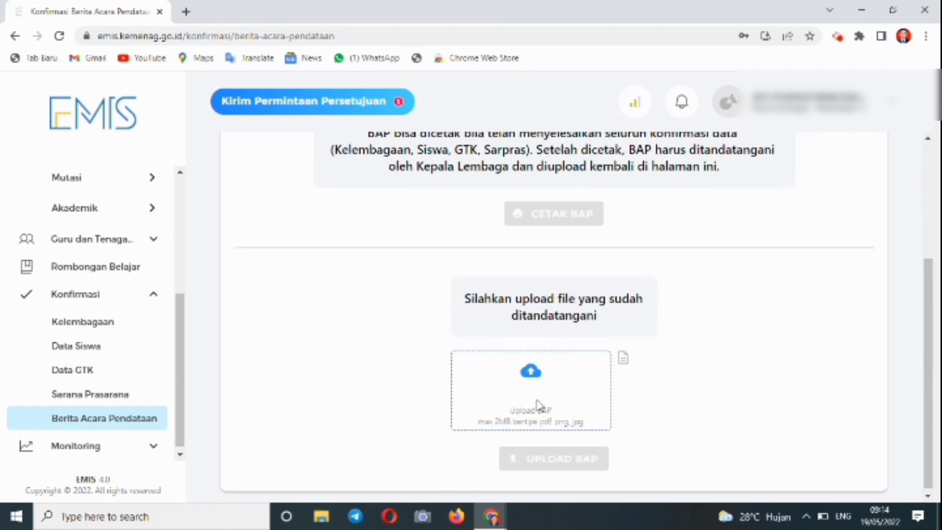
{"action": "left_click_drag", "start_coordinate": [936, 298], "coordinate": [936, 301]}
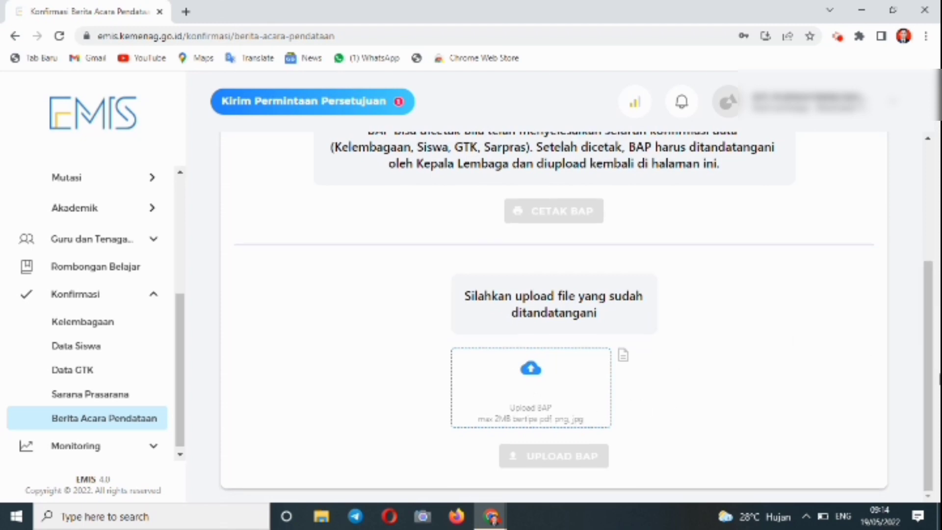
{"action": "left_click_drag", "start_coordinate": [938, 379], "coordinate": [919, 229]}
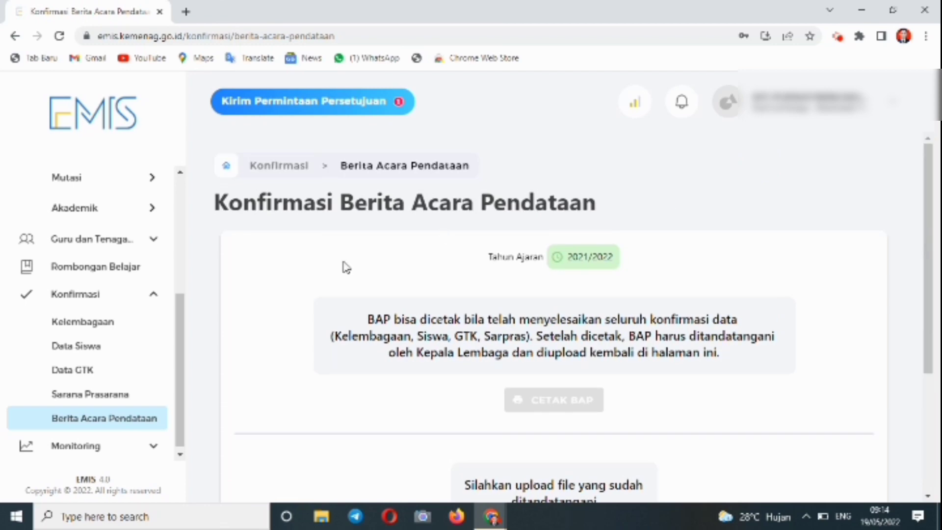
- Leave the Berita Acara Pendataan confirmation and return to the Dashboard
{"action": "scroll", "coordinate": [179, 330], "scroll_direction": "up", "scroll_amount": 2}
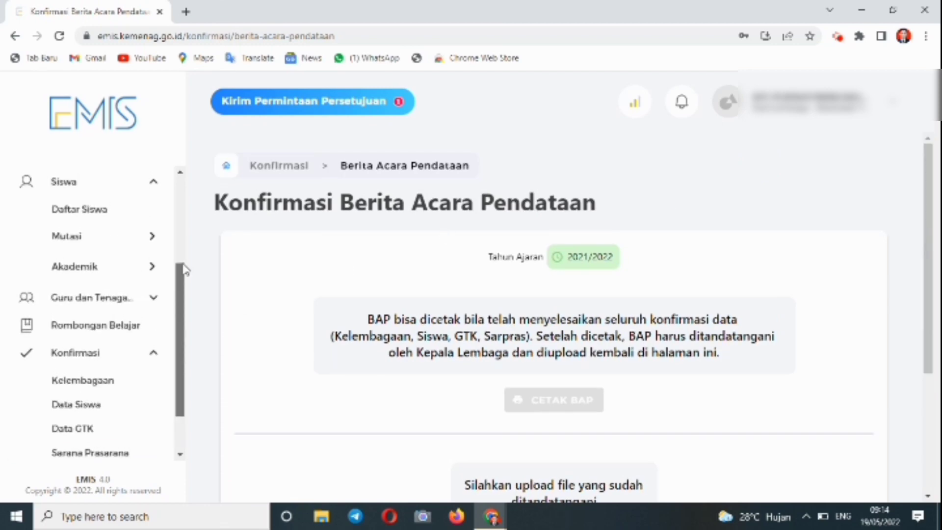
{"action": "left_click_drag", "start_coordinate": [183, 269], "coordinate": [183, 195]}
{"action": "left_click", "coordinate": [60, 181]}
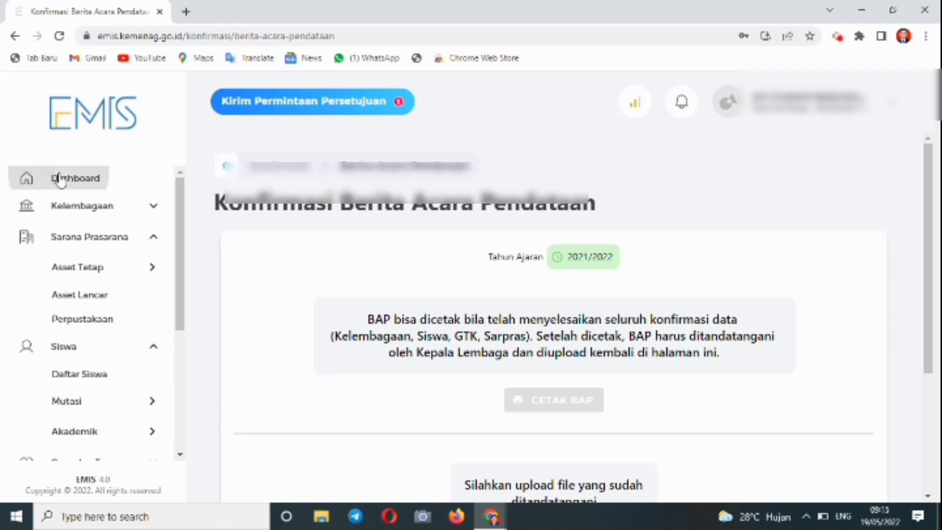